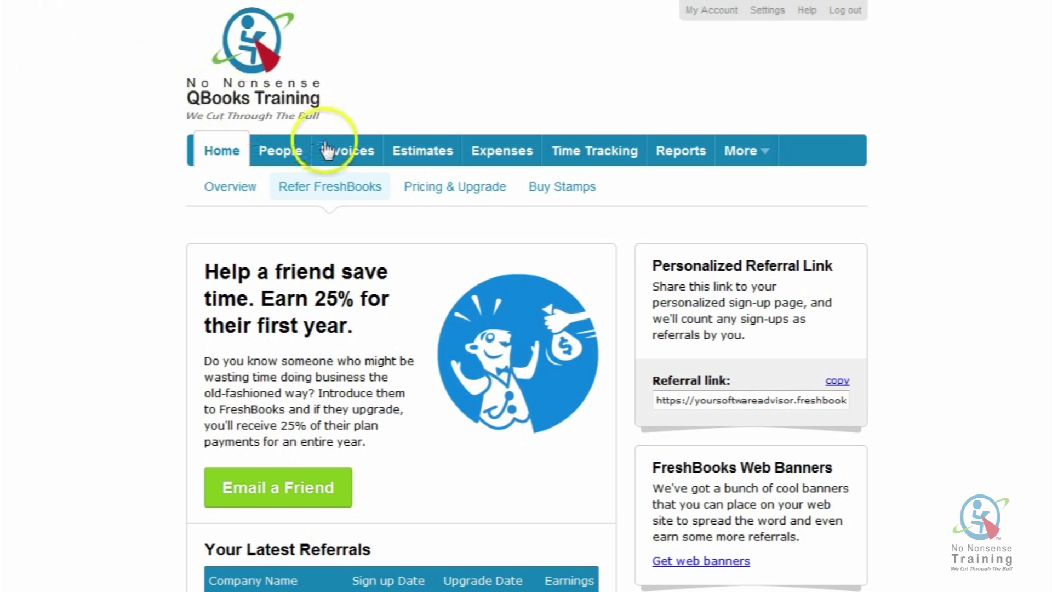
Start a new recurring invoice profile from the recurring profiles list.
left_click(338, 155)
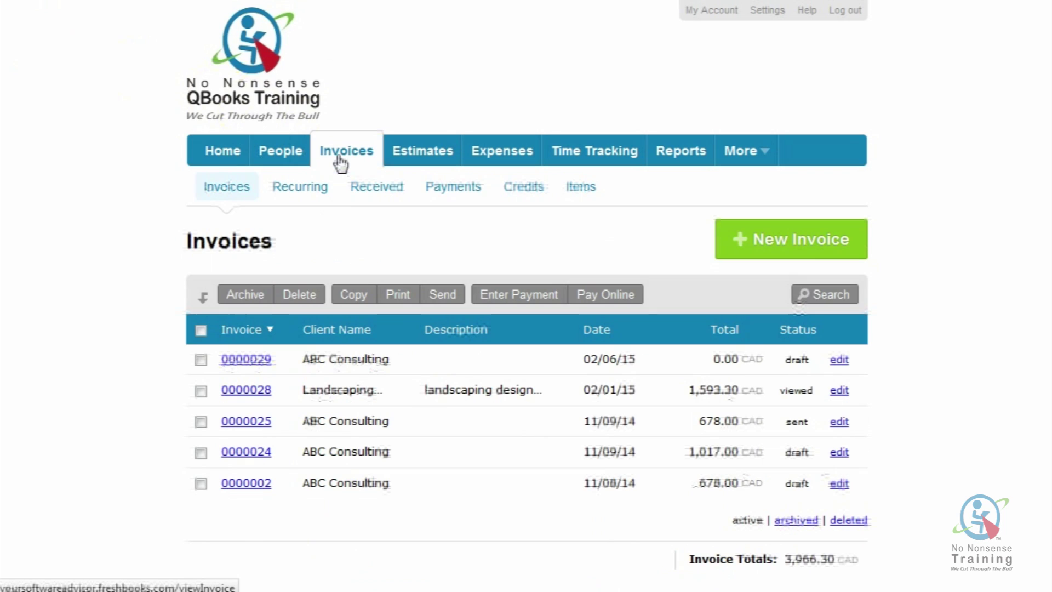
left_click(309, 189)
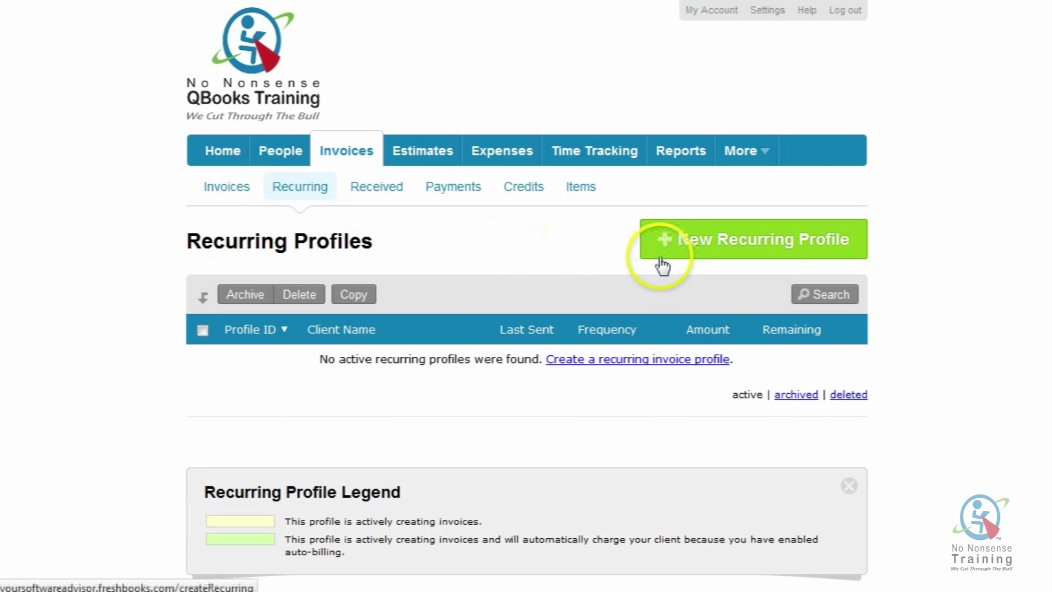
left_click(685, 244)
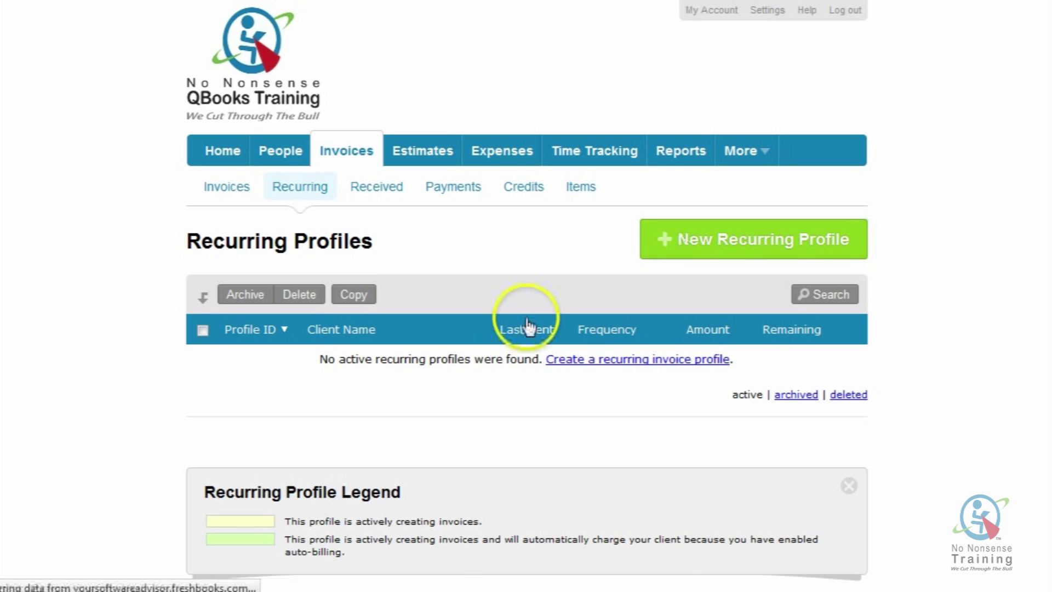
left_click(276, 335)
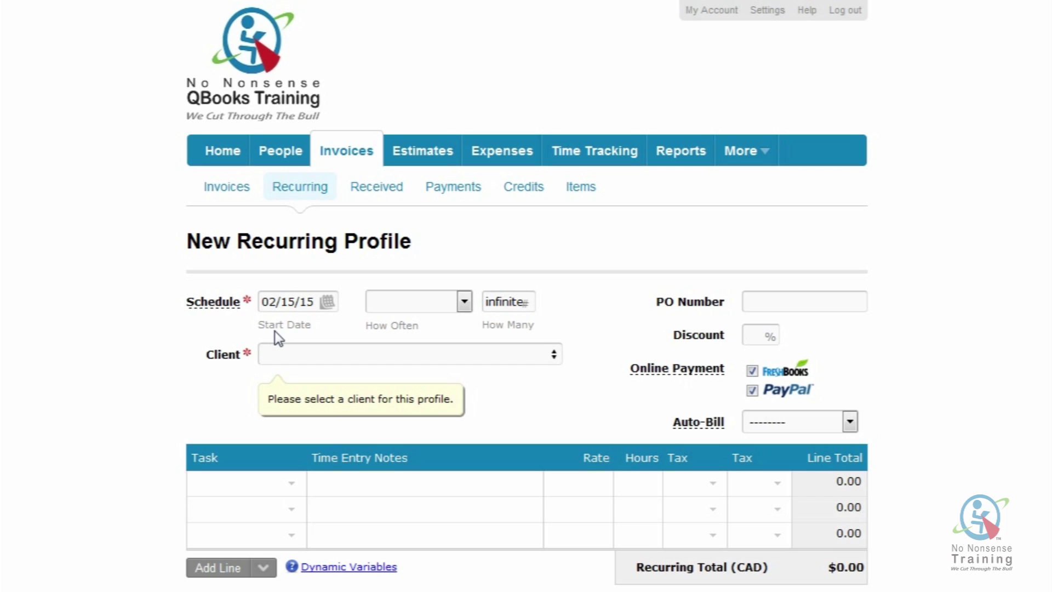
Schedule the recurring profile to start on 03/01/15 and repeat every 3 months.
left_click(284, 325)
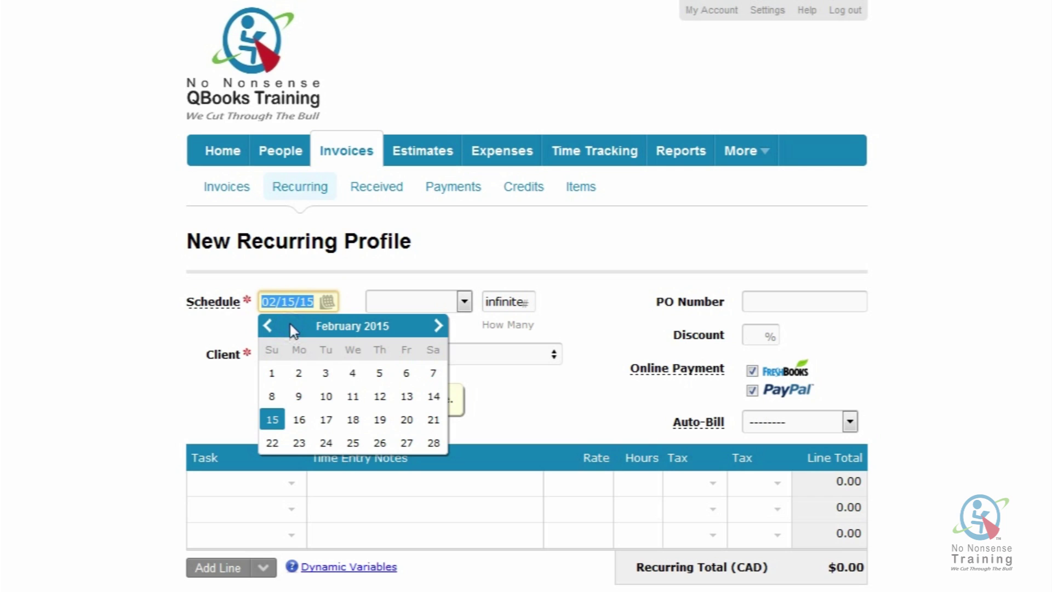
left_click(438, 326)
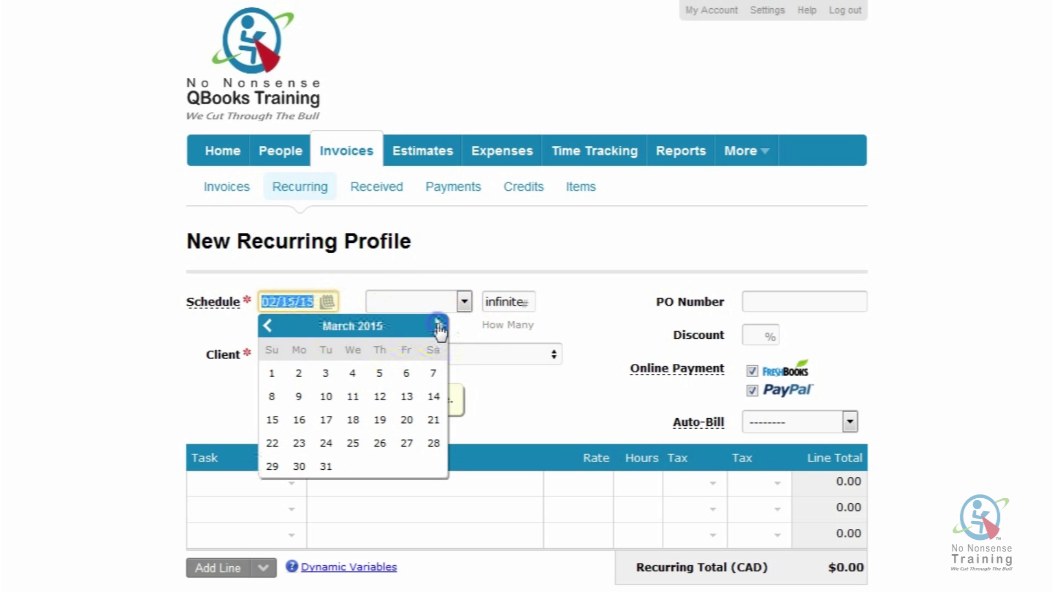
left_click(270, 374)
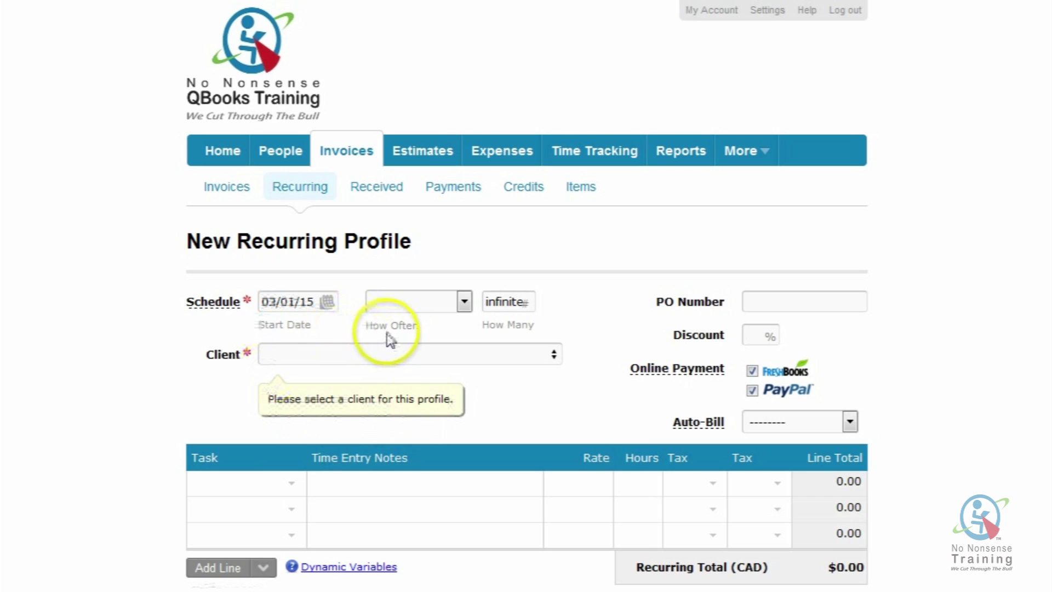
left_click(404, 338)
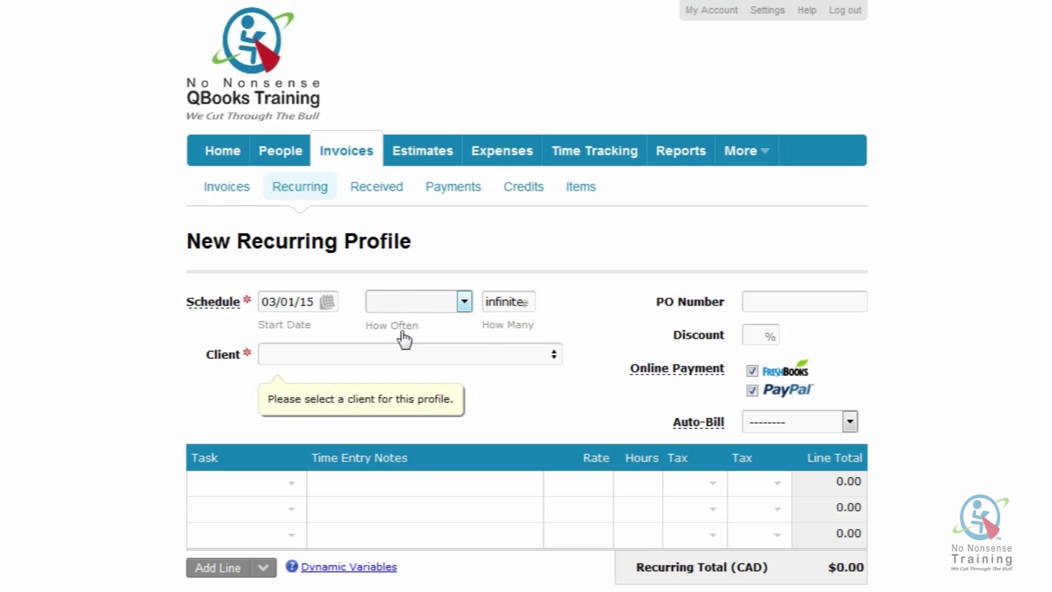
left_click(464, 302)
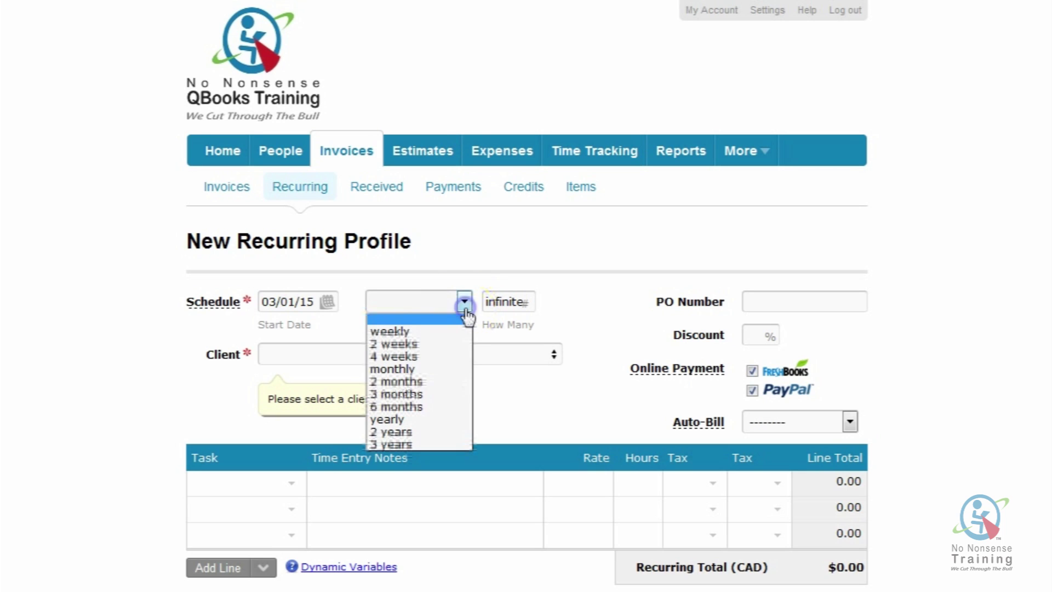
left_click(421, 395)
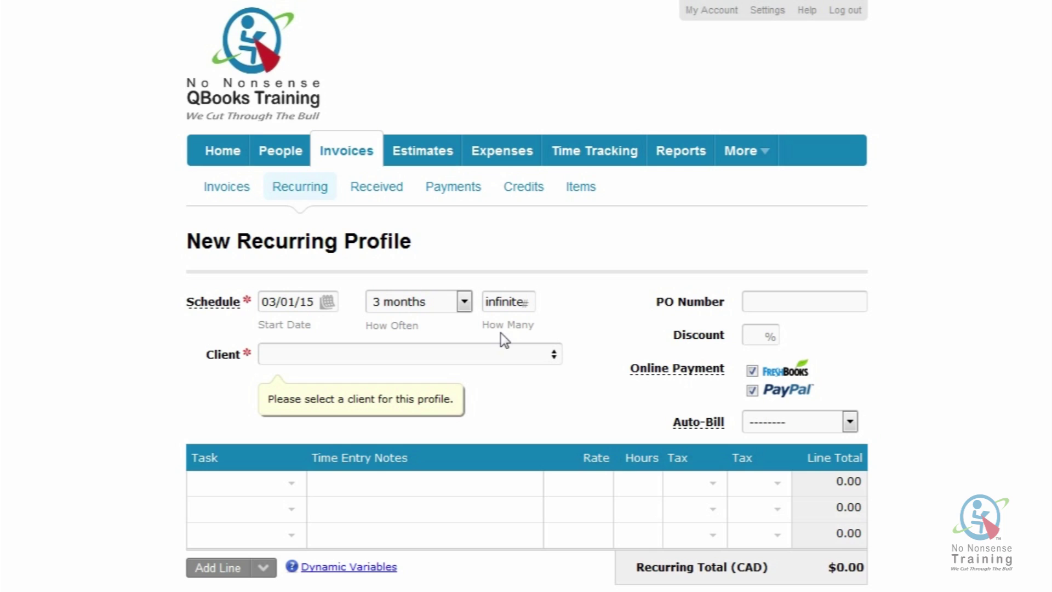
Limit the schedule to 3 invoices and assign the profile to the client Blues Fashion House.
left_click(499, 304)
left_click(482, 337)
left_click(494, 303)
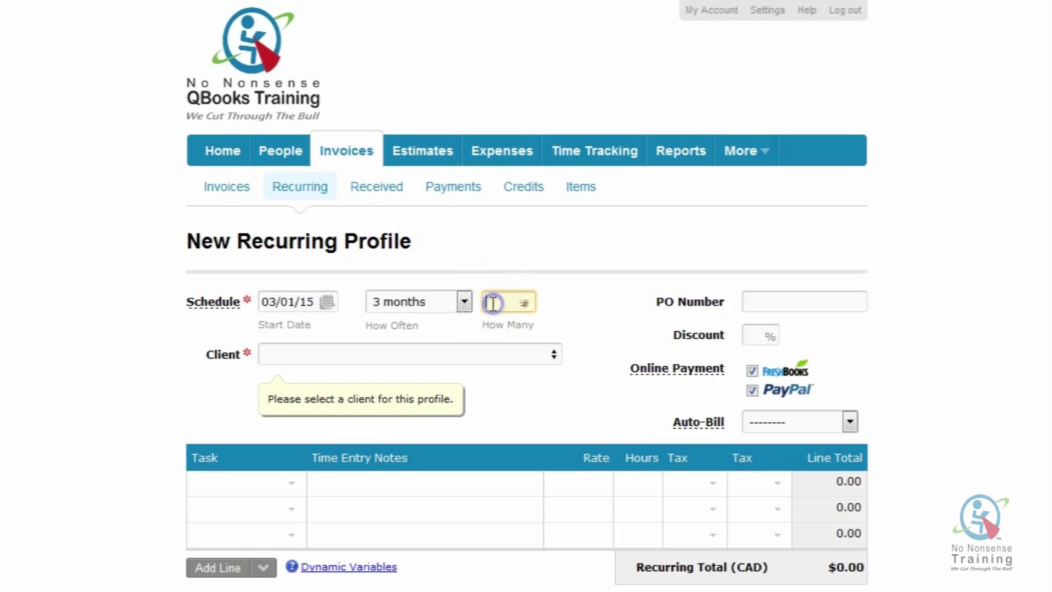
type("3")
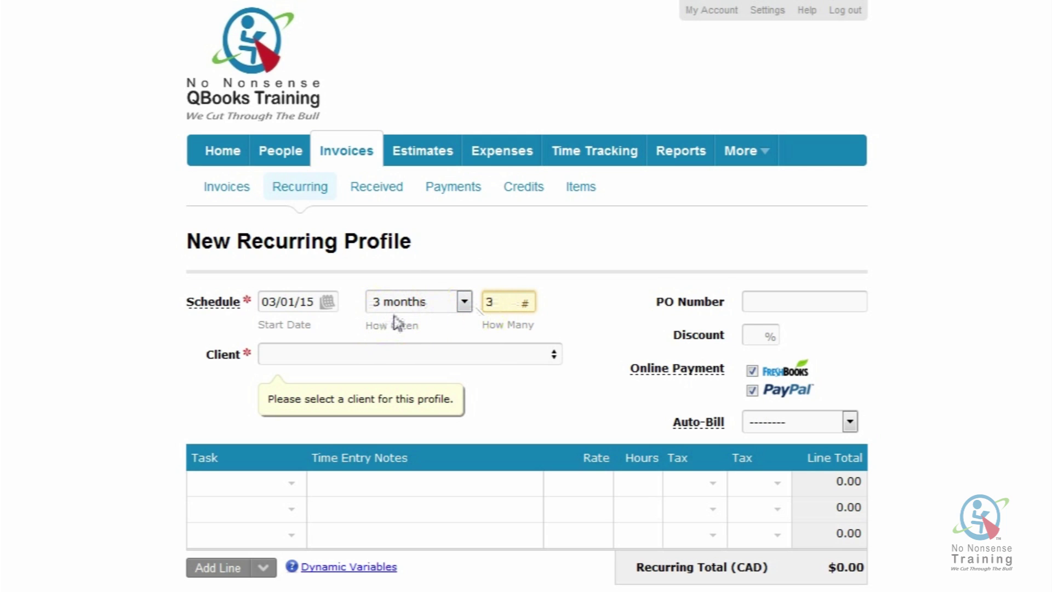
left_click(282, 359)
left_click(304, 458)
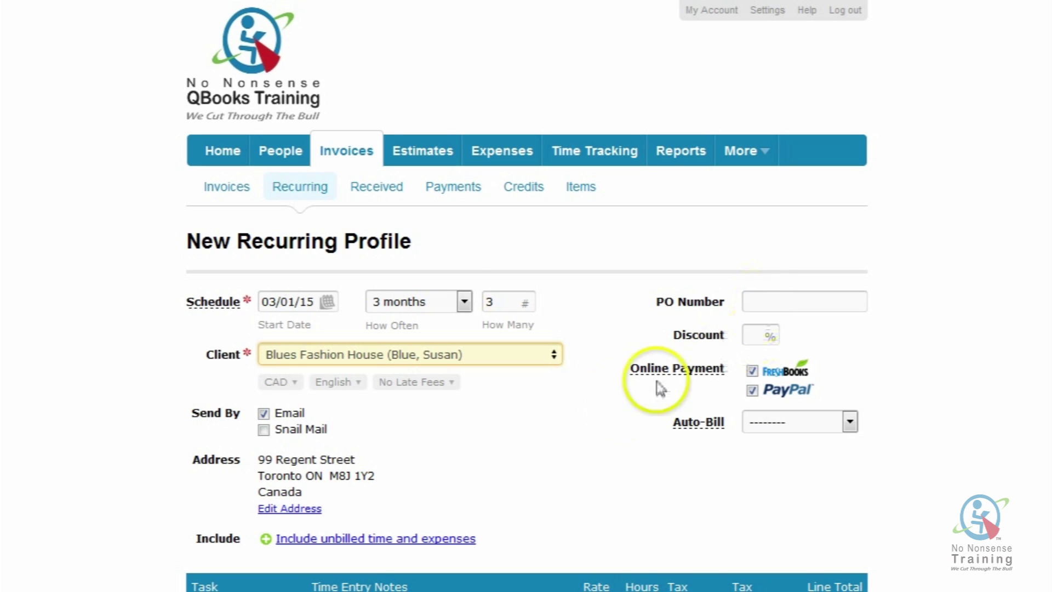
Enter landscaping as the task on the first invoice line.
scroll(616, 402, "down", 2)
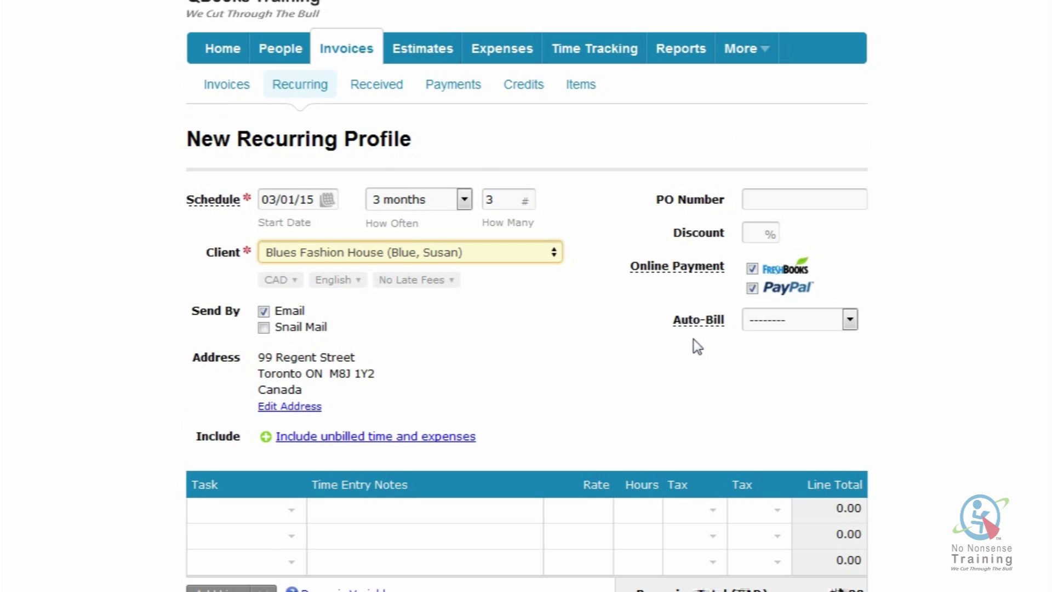
scroll(693, 339, "down", 2)
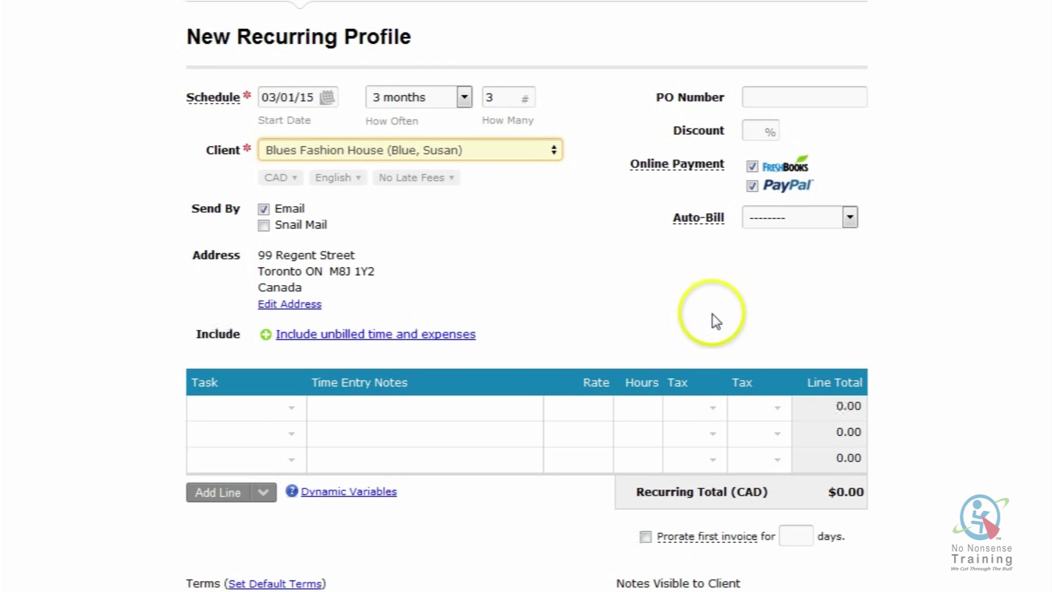
left_click(239, 406)
type("ta")
type("n")
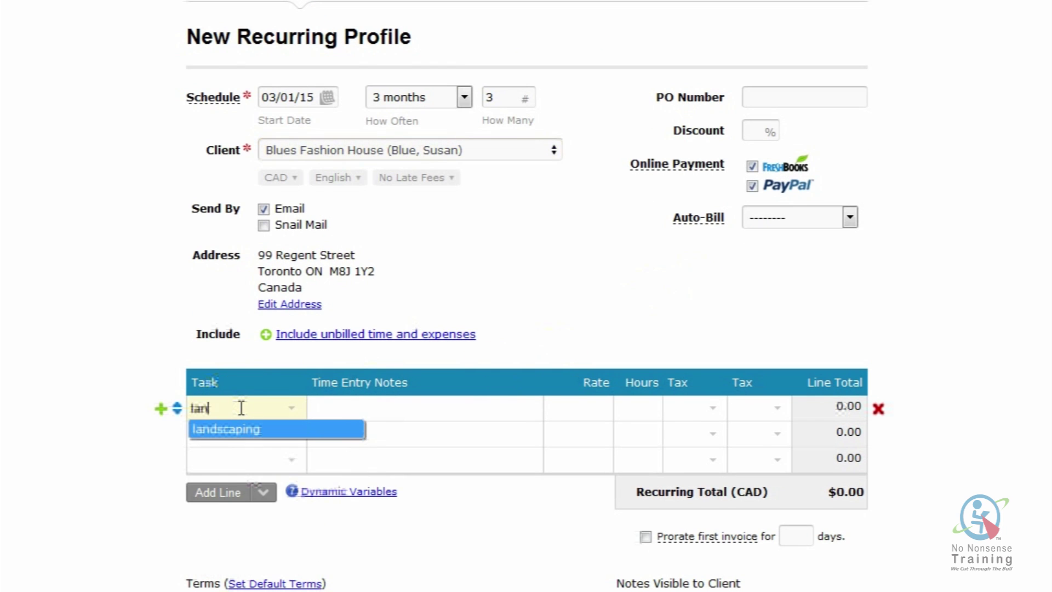
key("Tab")
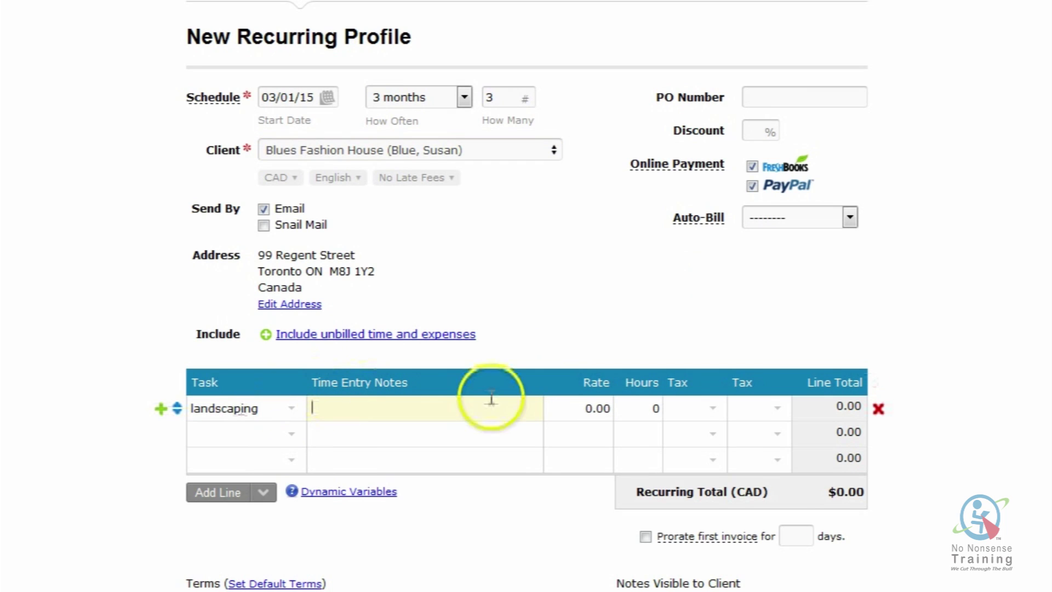
Set the landscaping line to a rate of 45, 4 hours and HST as the first tax.
left_click(590, 409)
type("45")
key("Tab")
type("4")
key("Tab")
type("H")
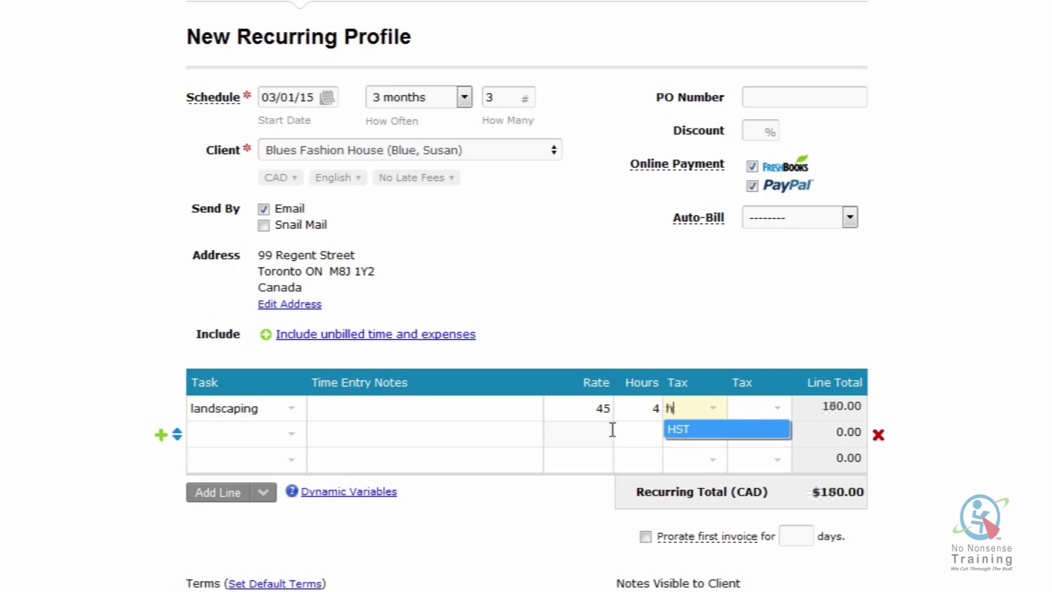
key("Tab")
Review the recurring total area and read the explanation of prorating the first invoice.
scroll(761, 385, "down", 1)
scroll(760, 384, "down", 3)
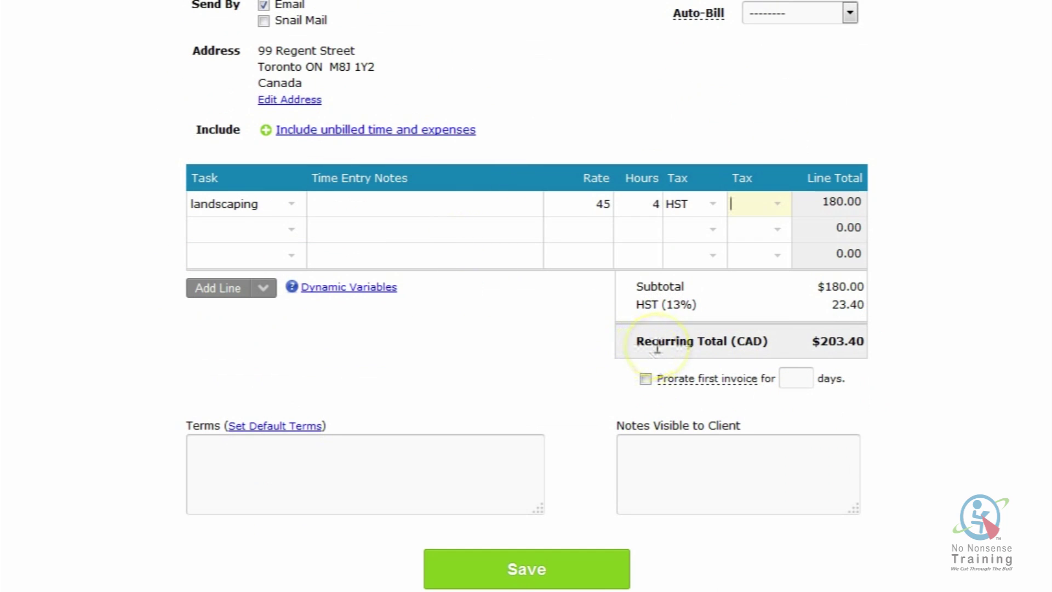
scroll(610, 376, "down", 2)
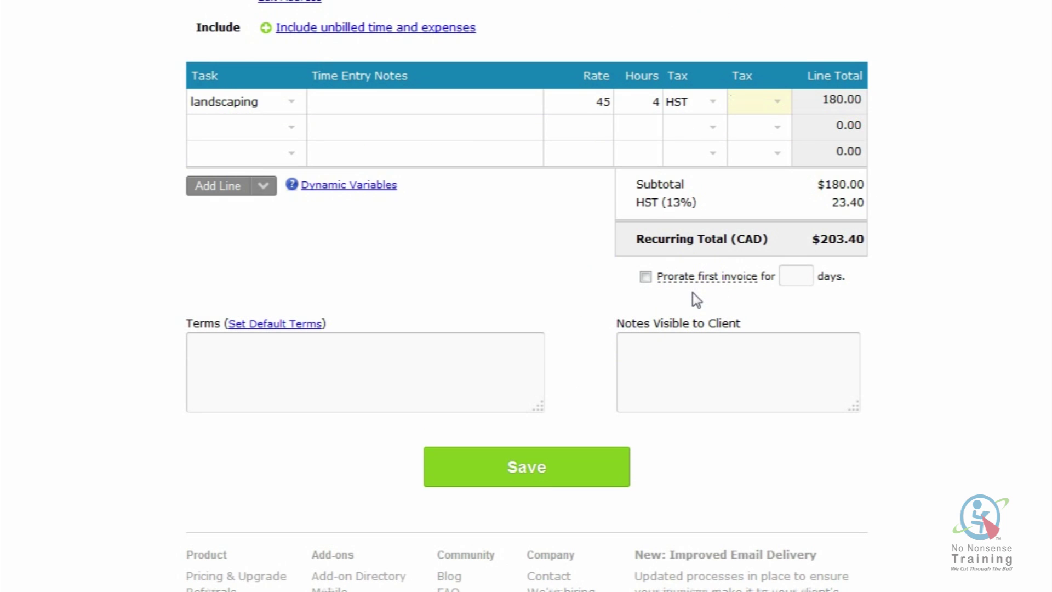
mouse_move(694, 282)
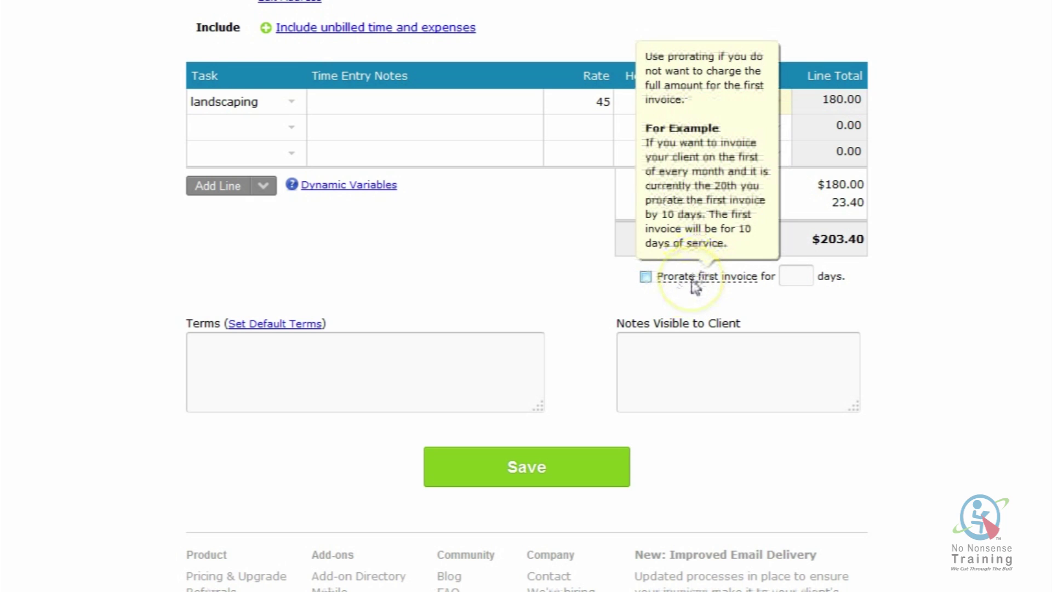
left_click(694, 279)
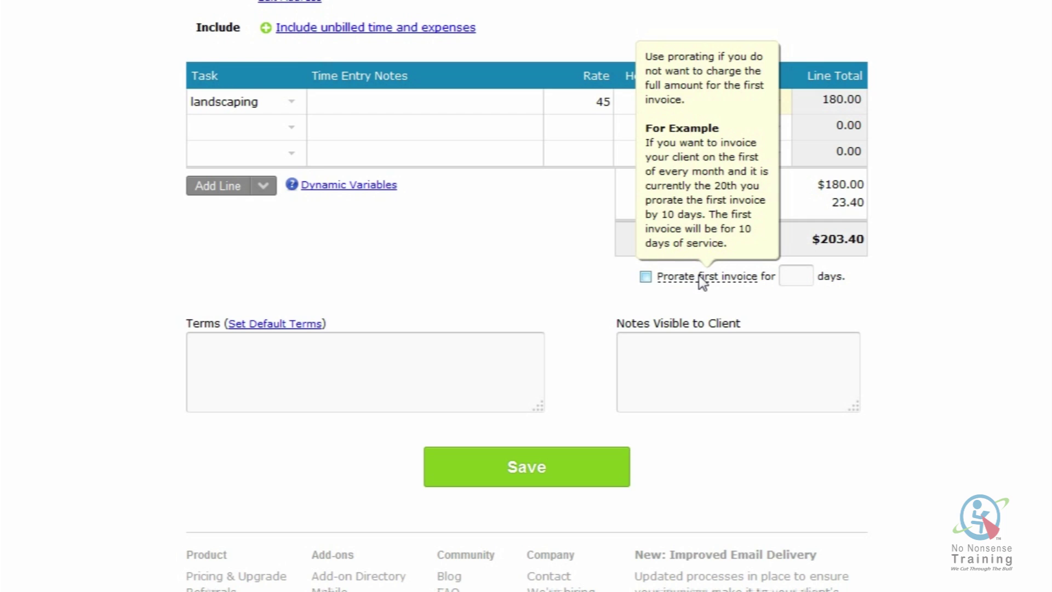
Enter the invoice terms "Payment due within 30 days.".
left_click(295, 352)
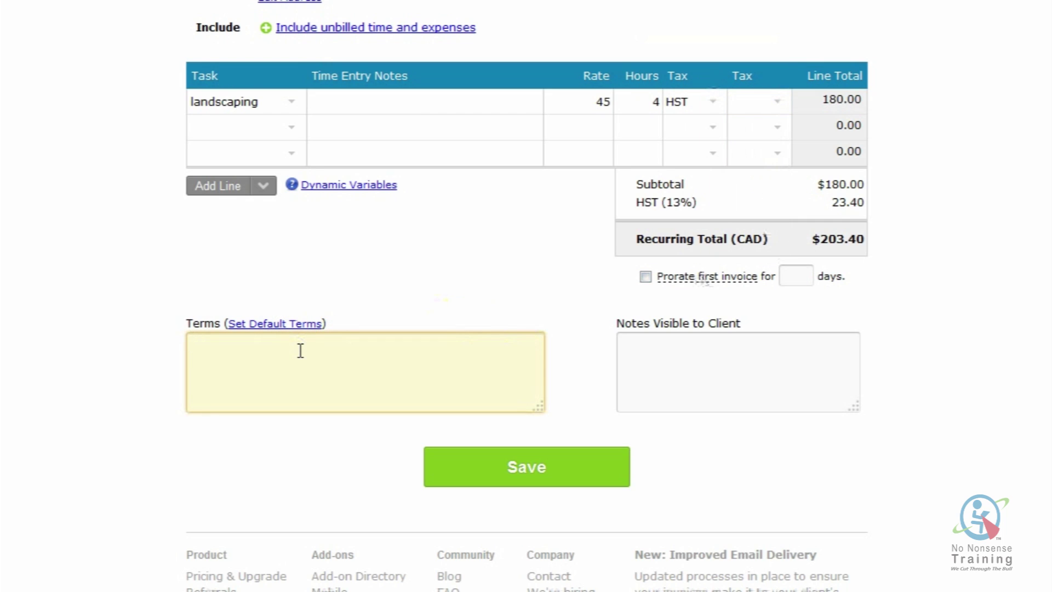
type("Payment d")
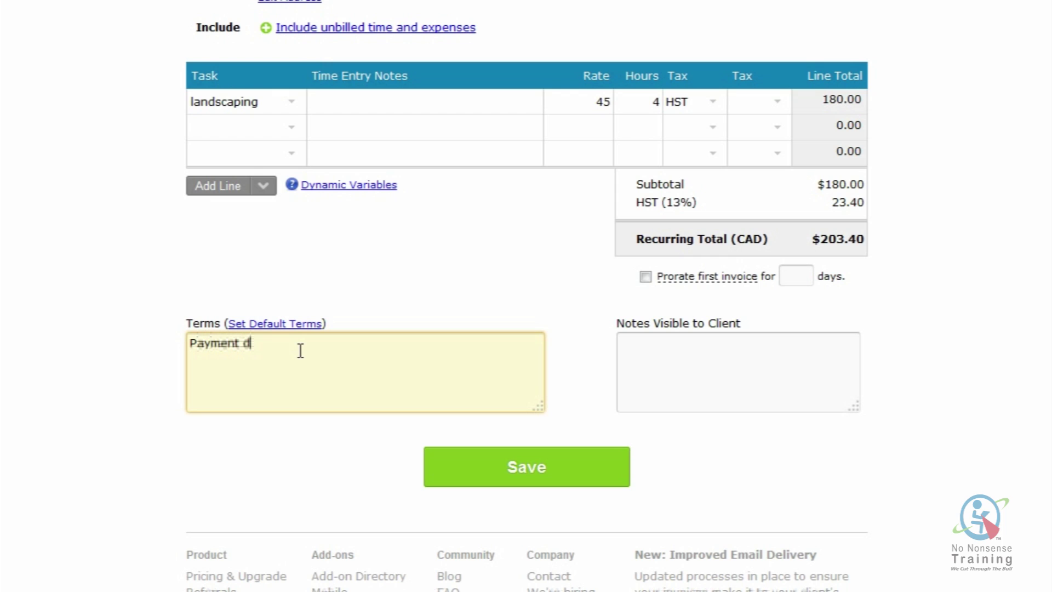
type("ue within 30 days.")
Add the client-visible note "Thanks for your business!" and save the recurring profile.
key("Tab")
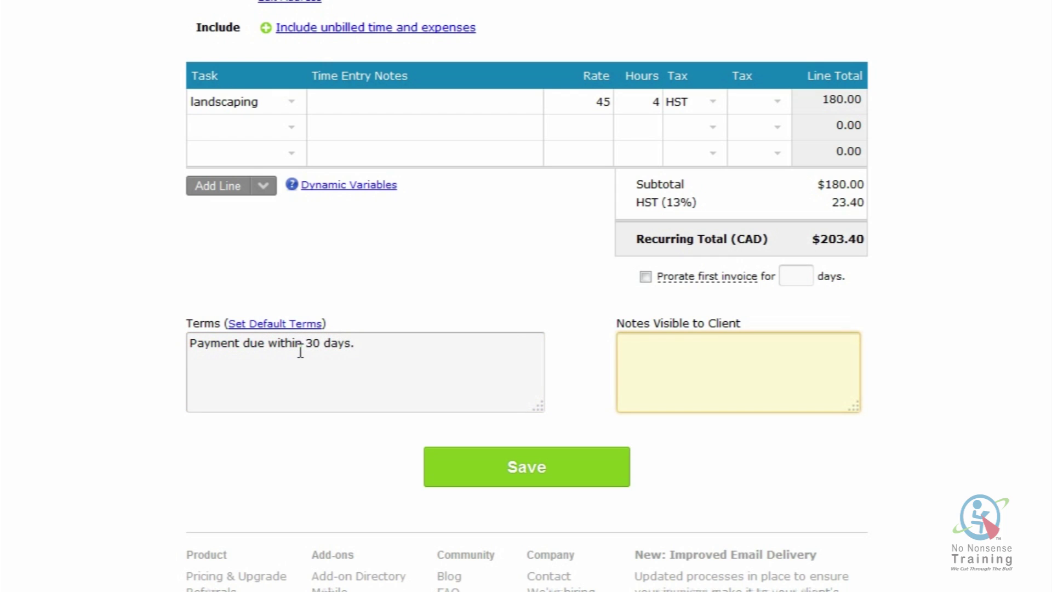
type("Thanks for yo")
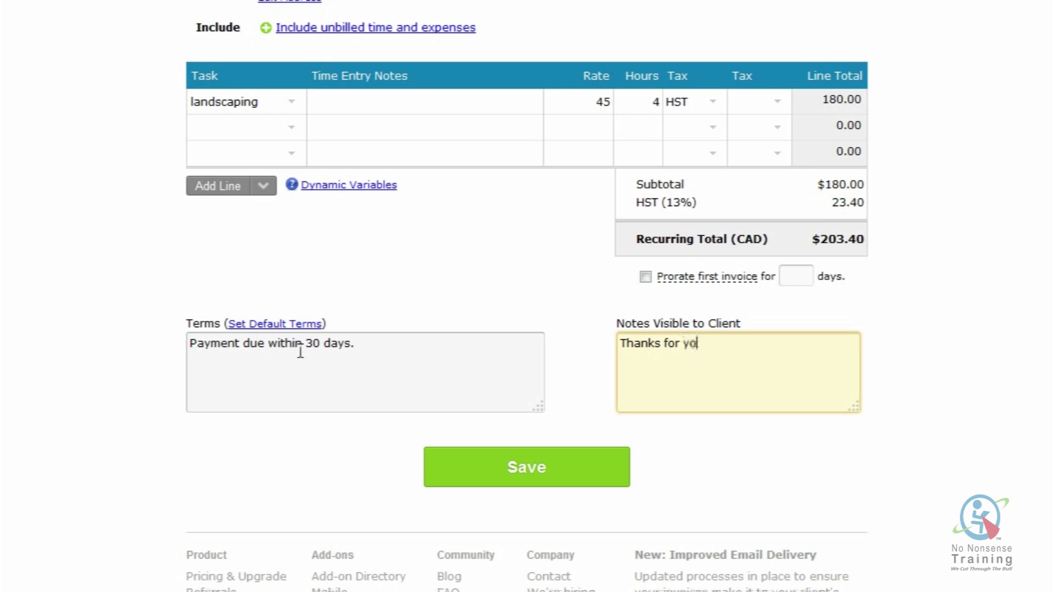
type("ur business!")
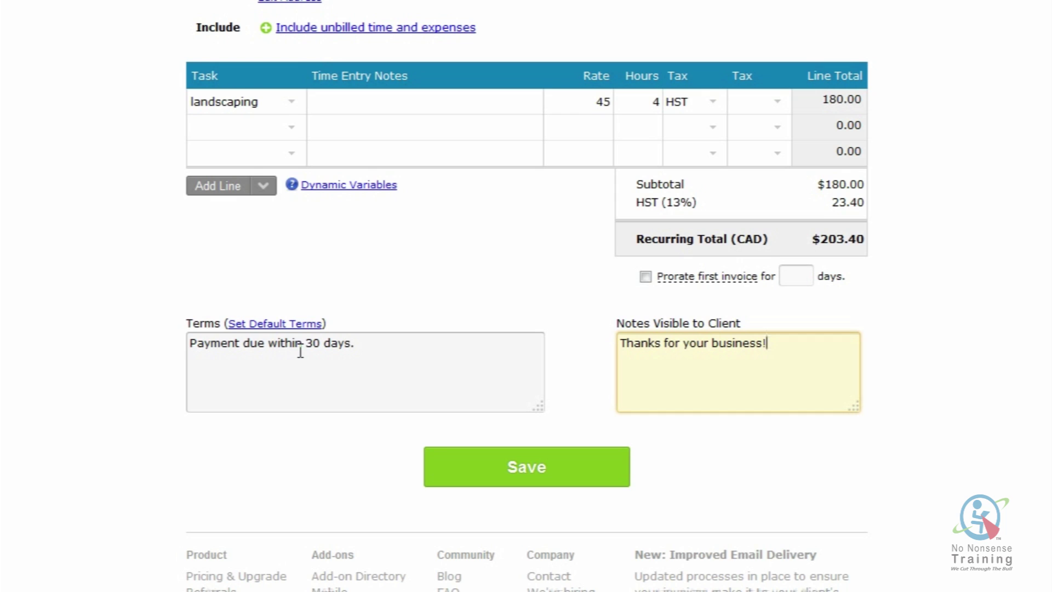
left_click(530, 479)
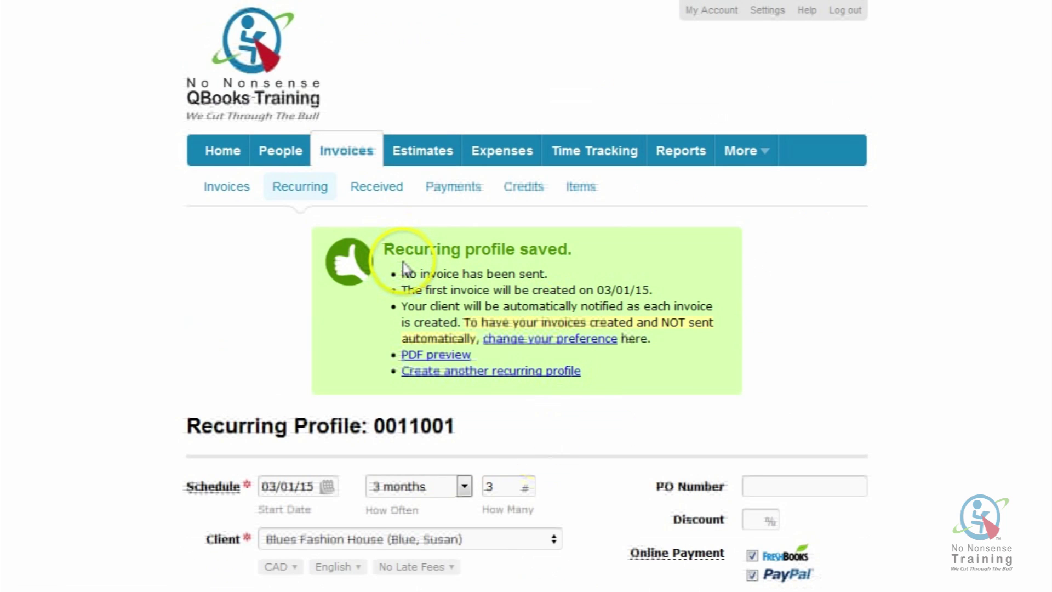
Return to the recurring profiles list and check the client and frequency of the Blues Fashion House entry.
left_click(297, 206)
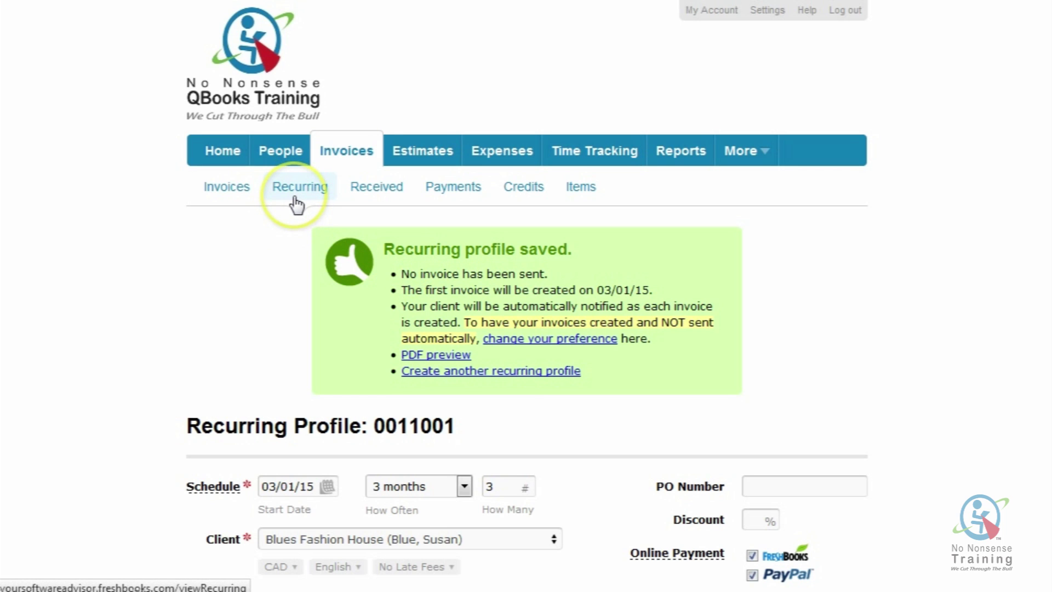
left_click(299, 187)
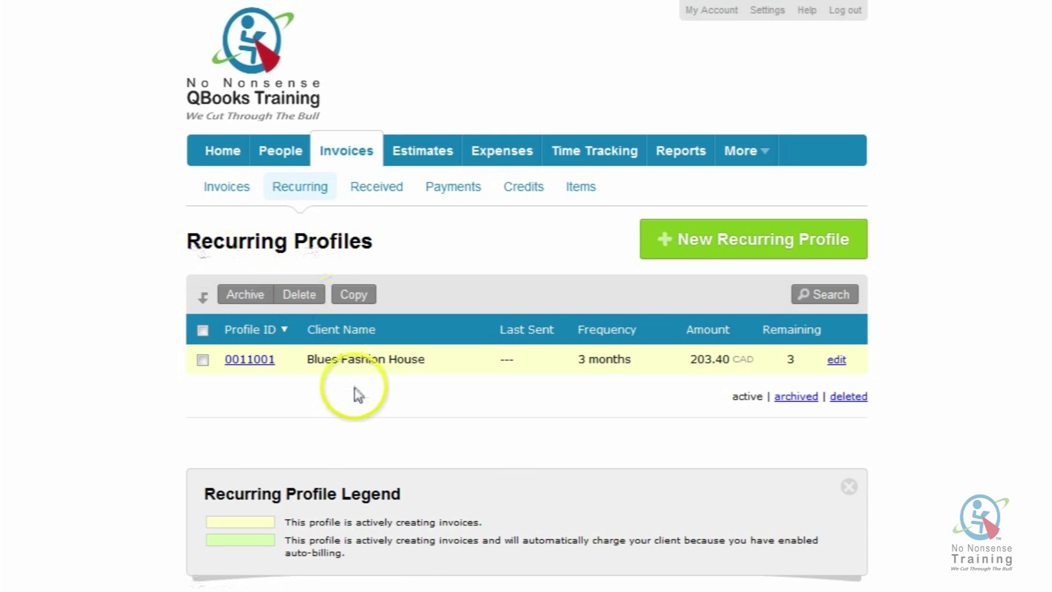
triple_click(336, 373)
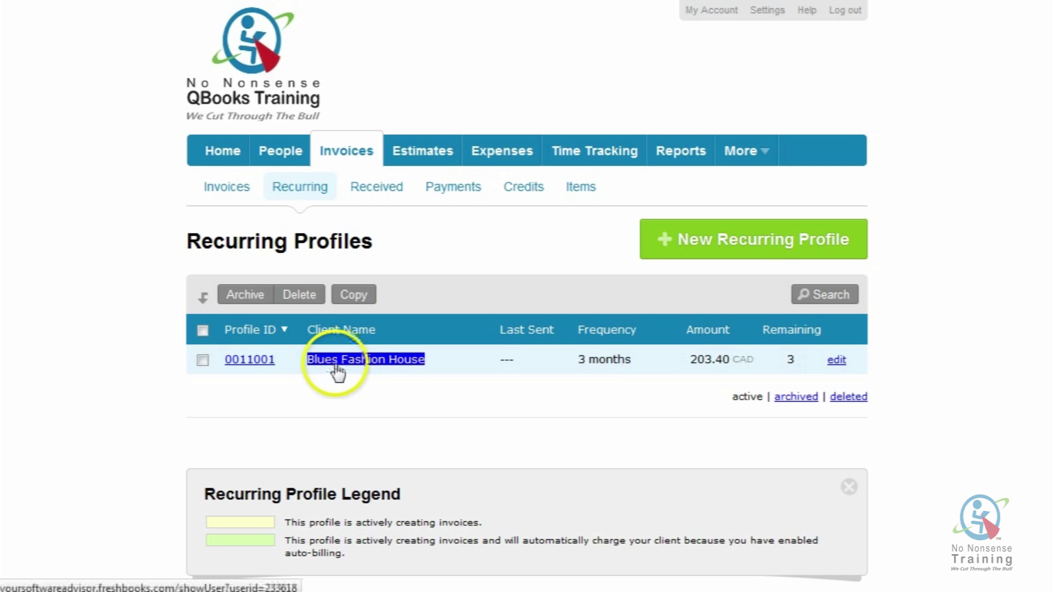
left_click(597, 361)
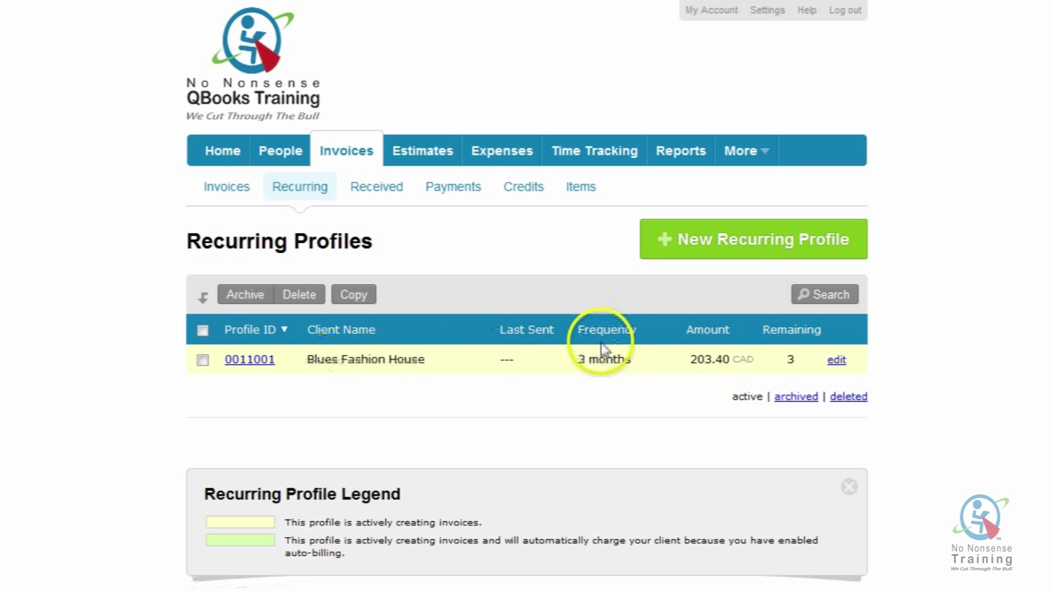